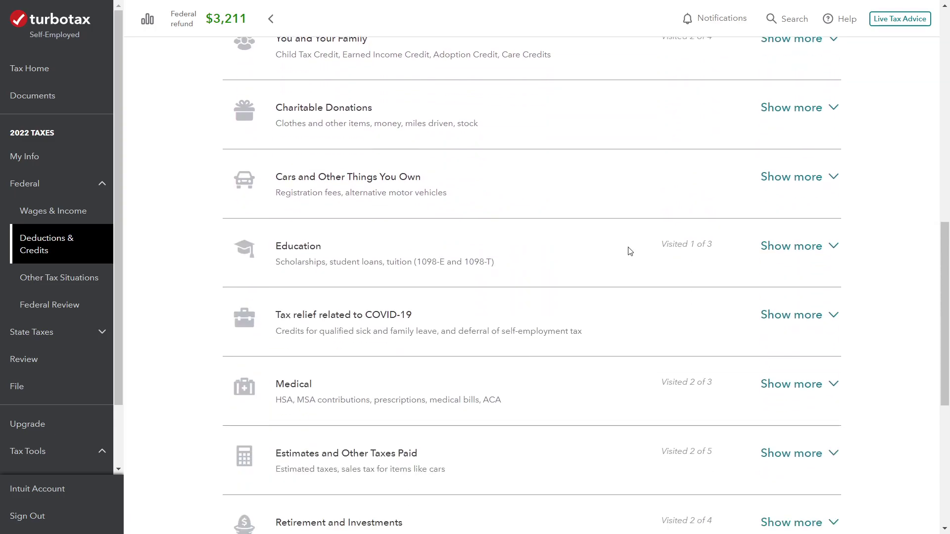
Revisit HSA, MSA Contributions in the Medical deductions and report having a Health Savings Account (HSA) in 2022
scroll(631, 252, "down", 1)
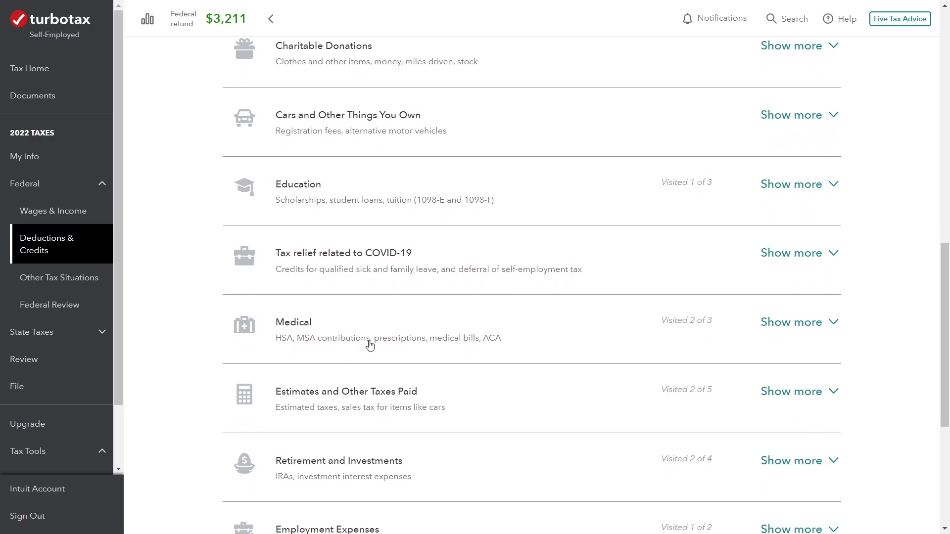
left_click(836, 327)
scroll(895, 327, "down", 2)
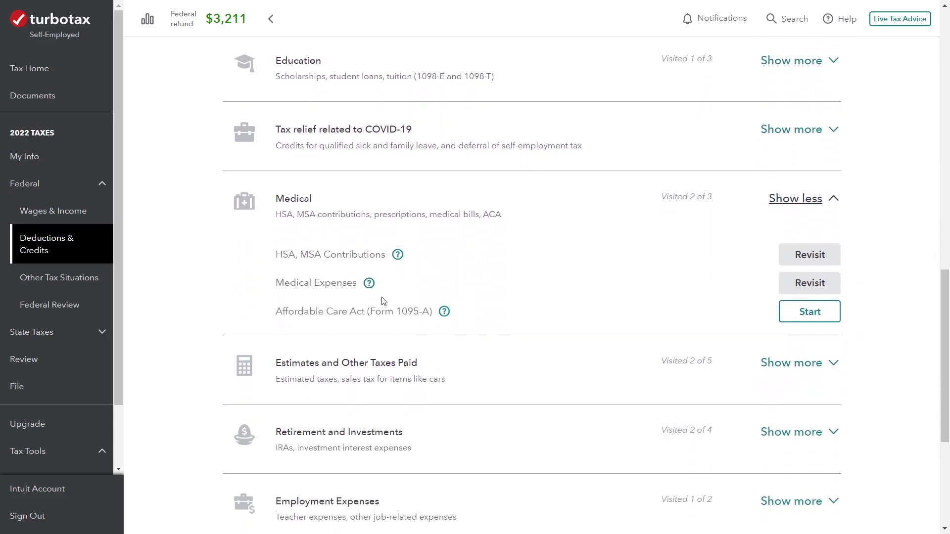
left_click(801, 262)
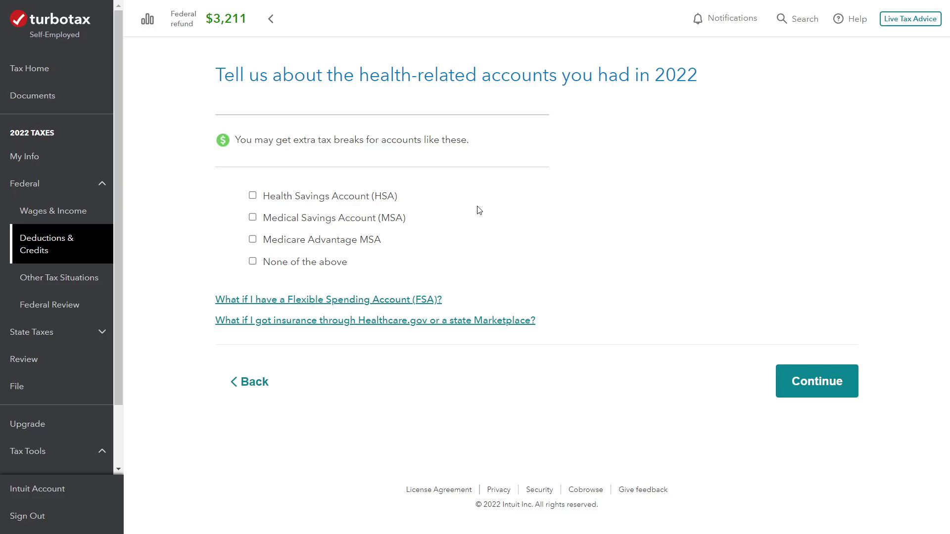
left_click(367, 200)
left_click(800, 394)
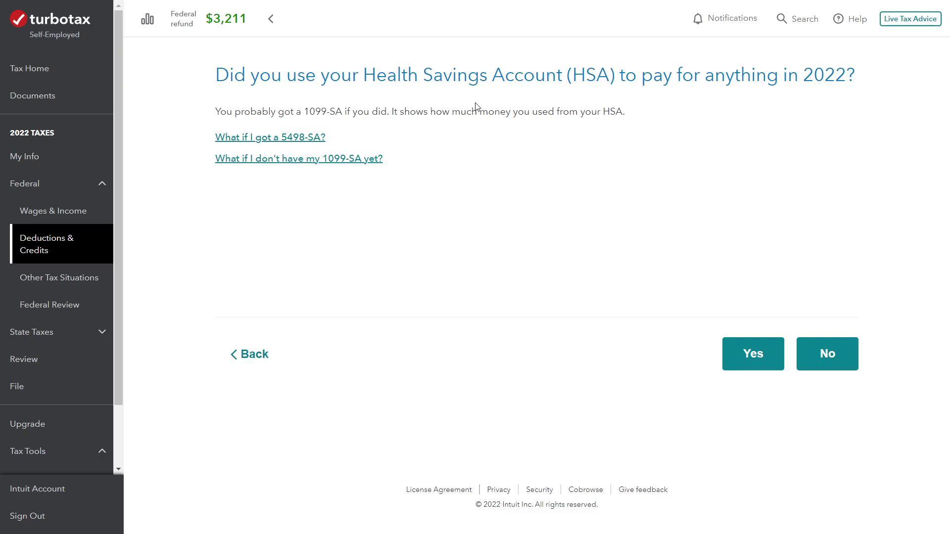
Answer No to spending from the HSA and to inheriting it, and Yes to putting money into an HSA in 2022
left_click(835, 362)
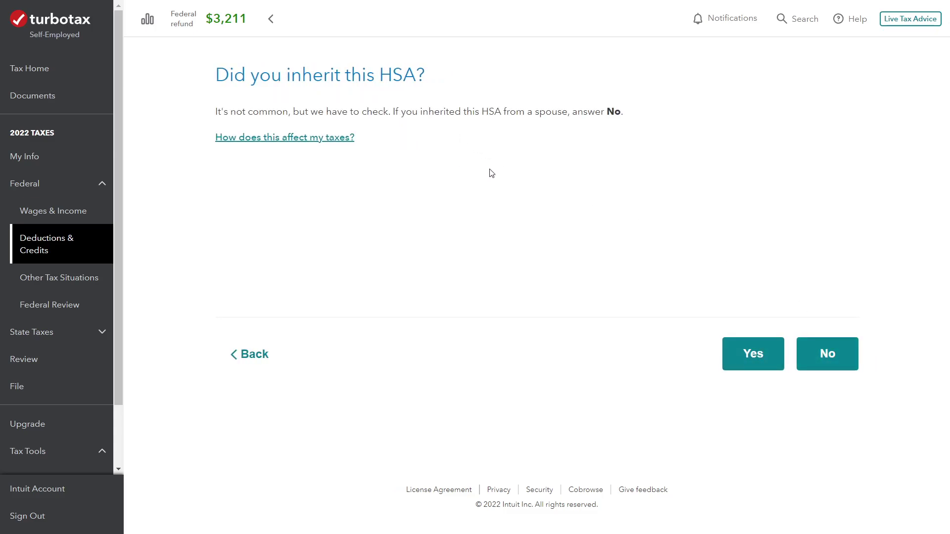
left_click(823, 360)
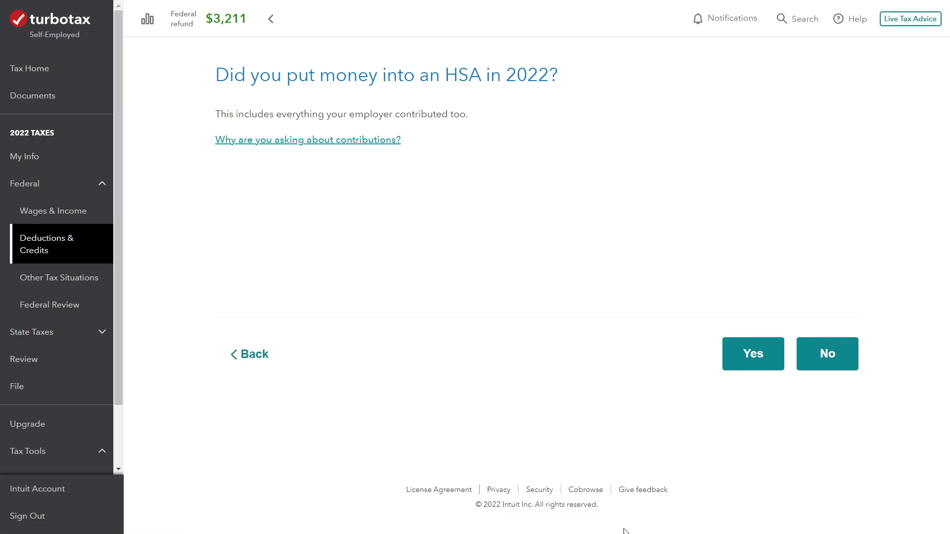
left_click(753, 362)
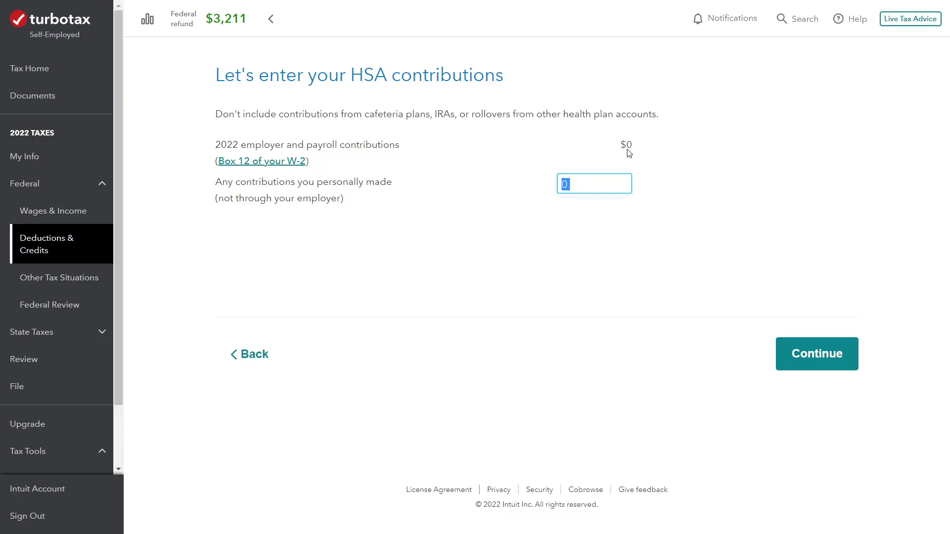
Enter 2,000 as the HSA contributions personally made outside the employer and continue
left_click(638, 148)
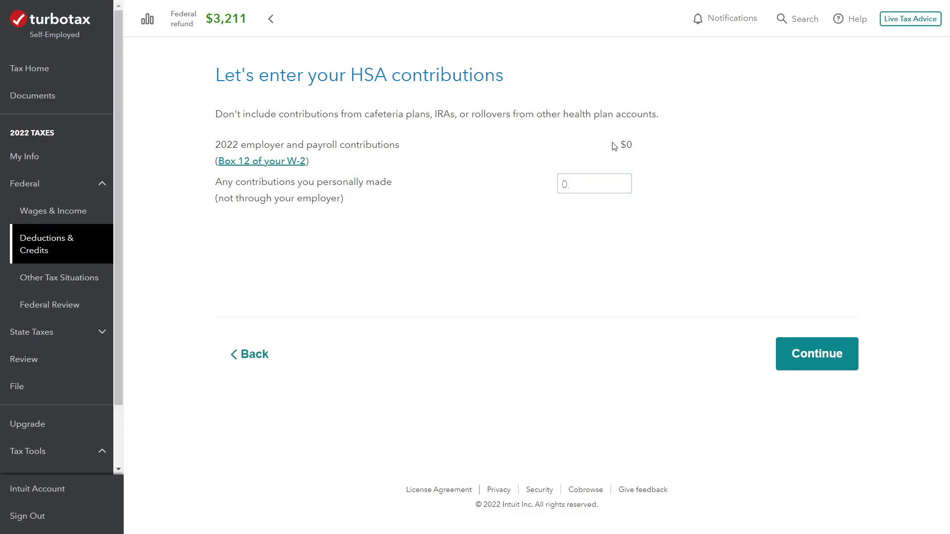
left_click(605, 178)
left_click_drag(615, 189, 551, 193)
type("2000")
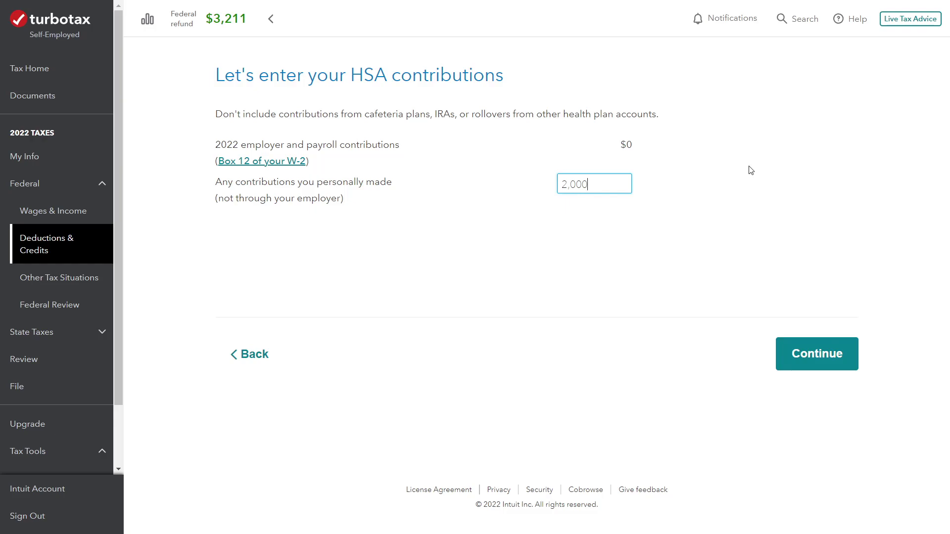
left_click(792, 369)
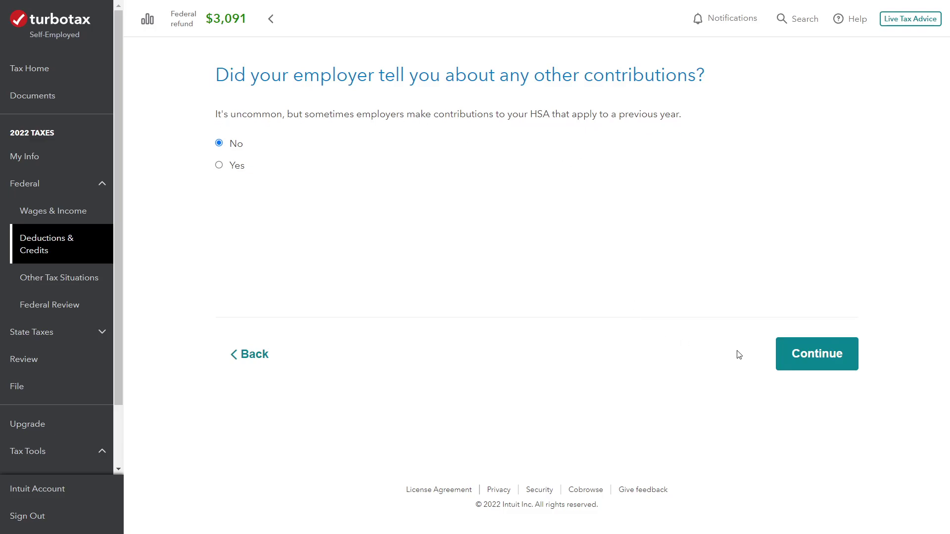
Answer No to other employer contributions and Medicare, and report HDHP coverage under a Self only plan for every month of 2022
left_click(801, 352)
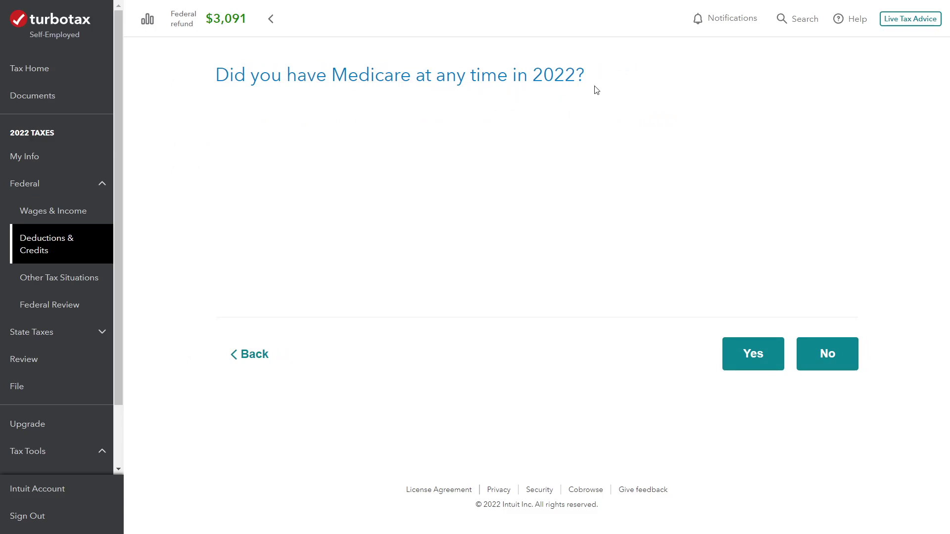
left_click(821, 346)
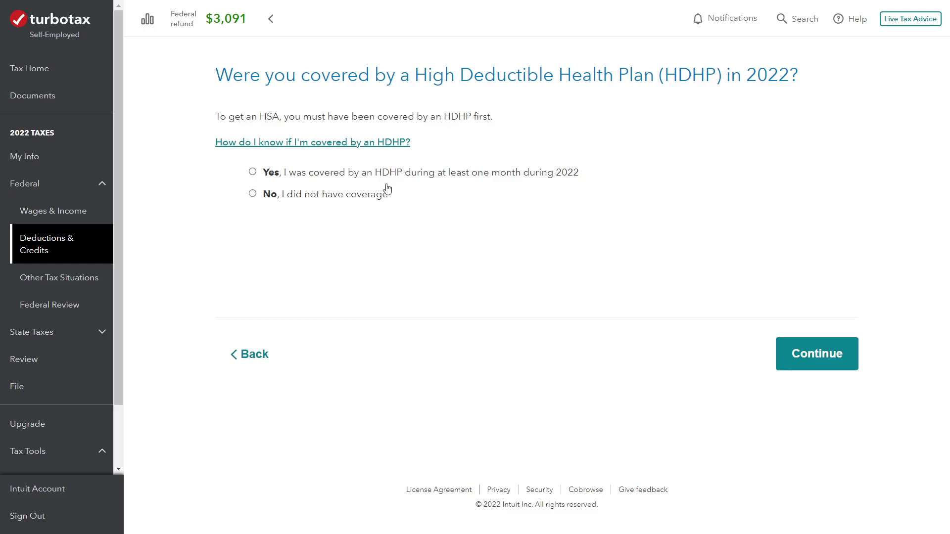
left_click(373, 178)
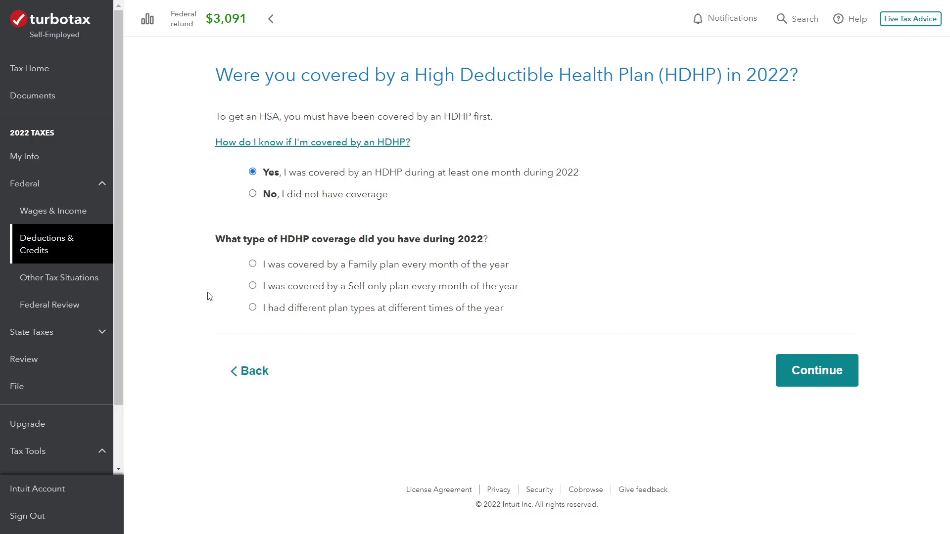
left_click(323, 292)
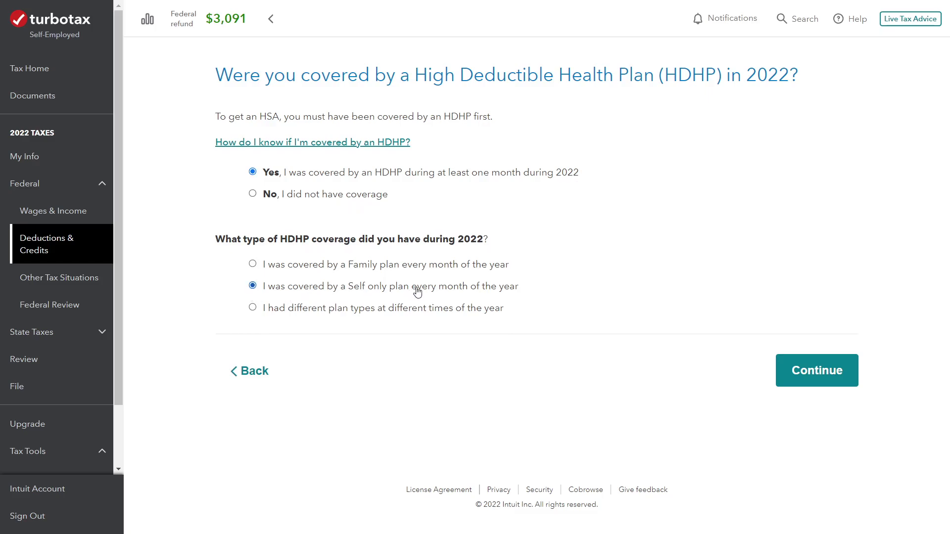
left_click(822, 389)
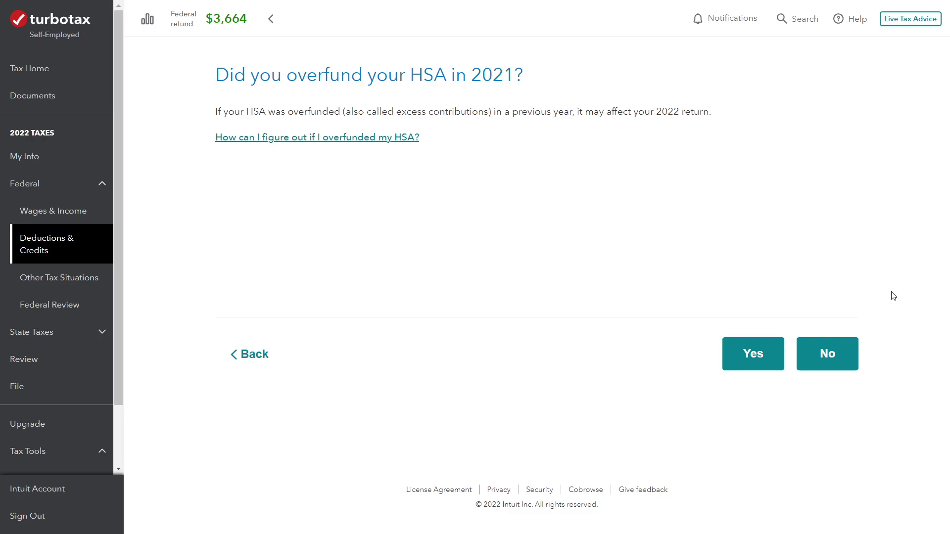
Answer No to overfunding the HSA in 2021 and finish the HSA section after checking its summary
left_click(834, 359)
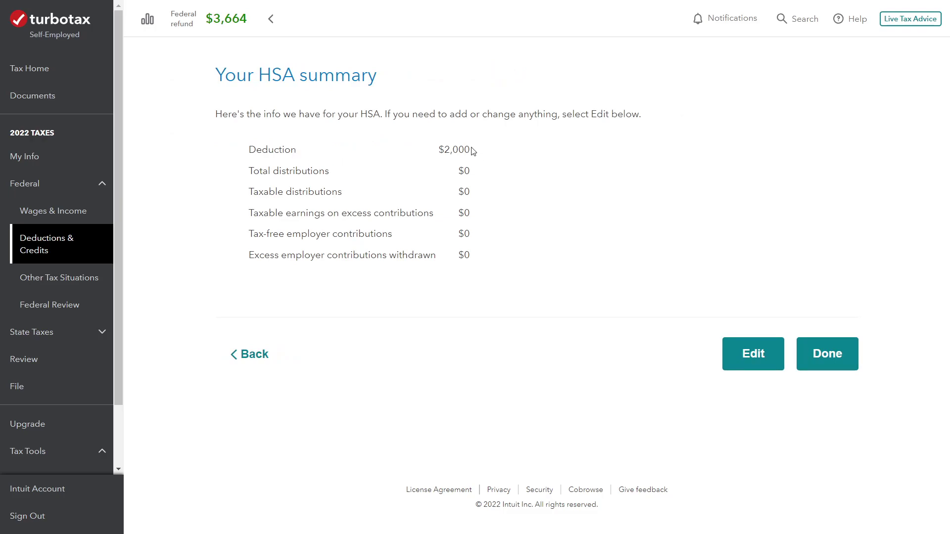
left_click_drag(455, 171, 464, 197)
left_click(475, 197)
left_click(817, 353)
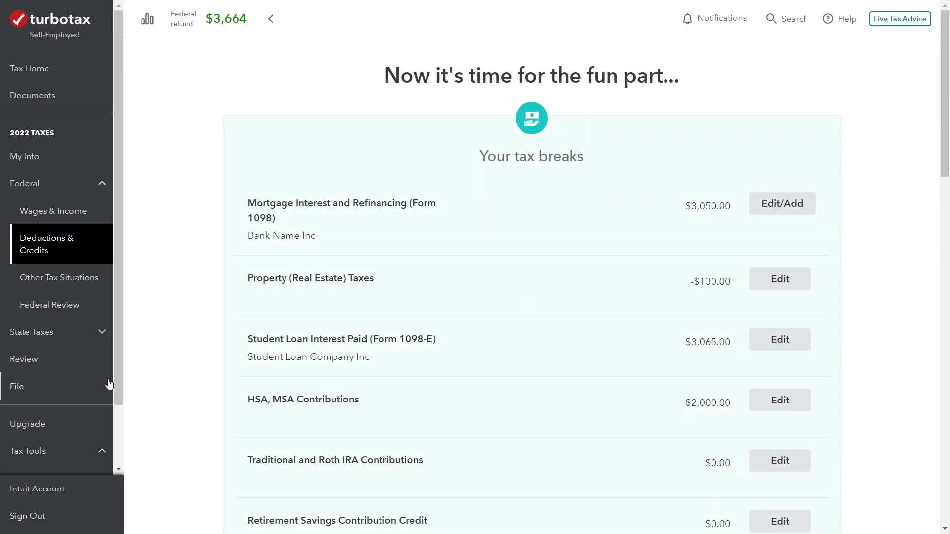
Generate the 2022 Federal return for viewing from the Print Center, including just the tax return
scroll(59, 395, "down", 2)
left_click(47, 445)
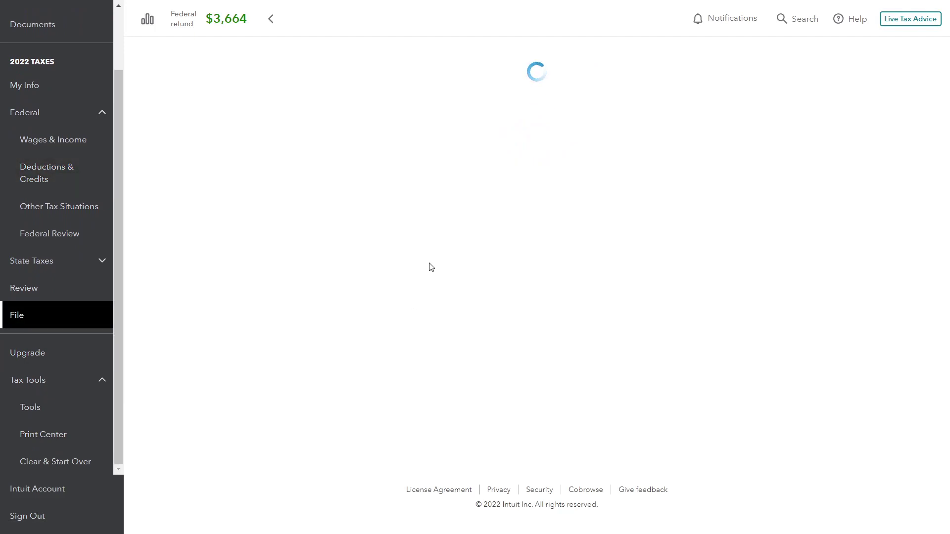
left_click(377, 221)
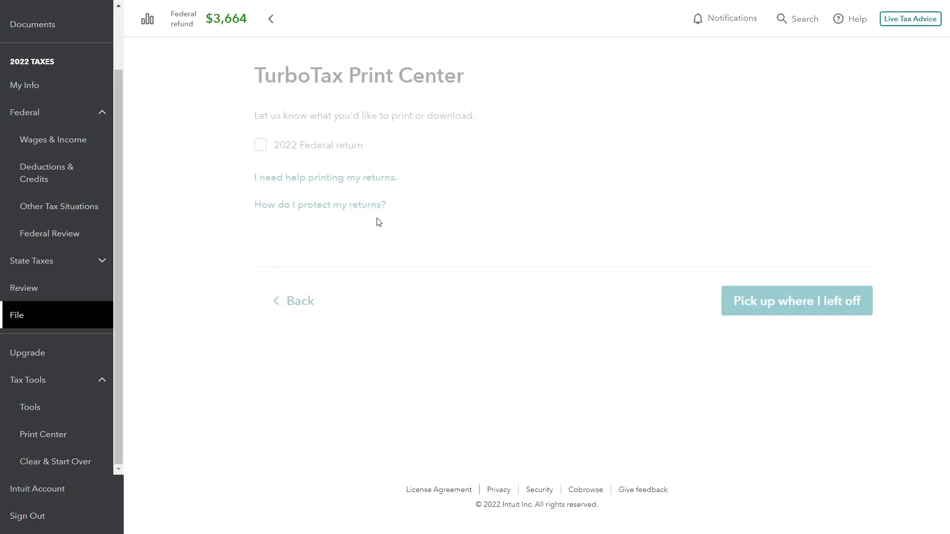
left_click(324, 145)
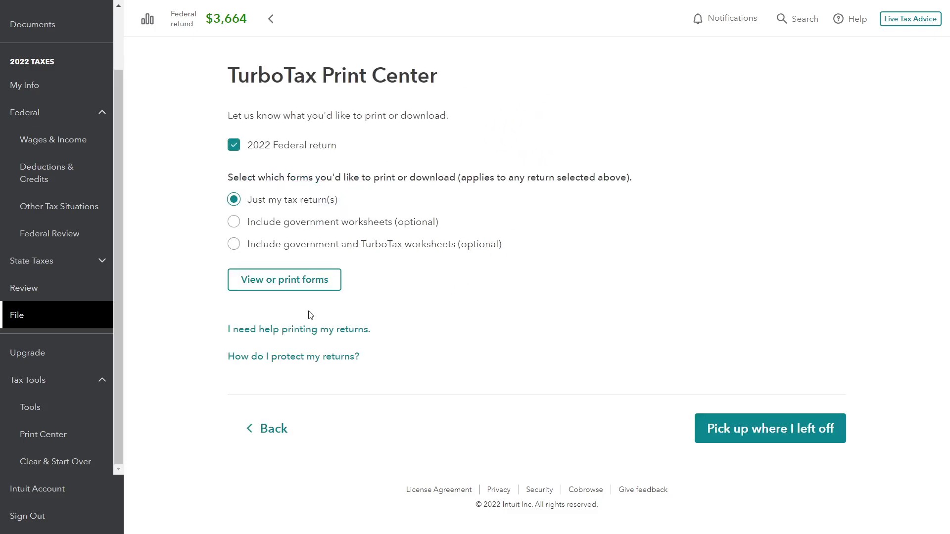
left_click(277, 281)
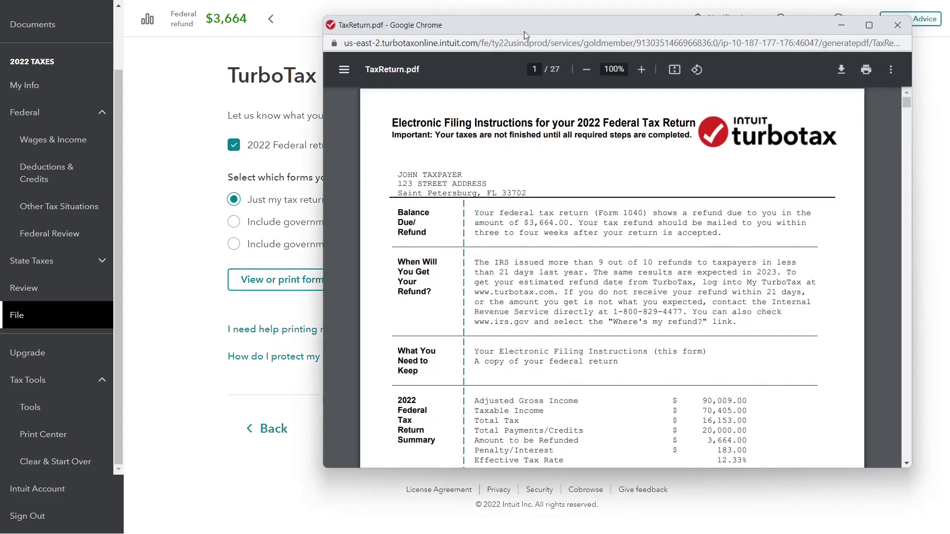
Enlarge the tax return PDF window and find Form 8889, Health Savings Accounts
double_click(549, 13)
scroll(426, 152, "down", 2)
scroll(435, 198, "down", 15)
scroll(442, 225, "down", 20)
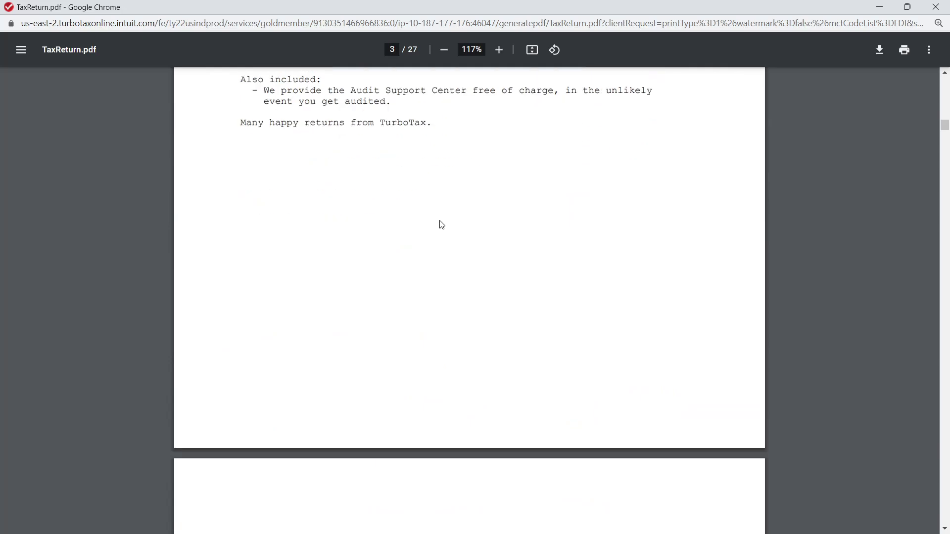
scroll(465, 285, "down", 20)
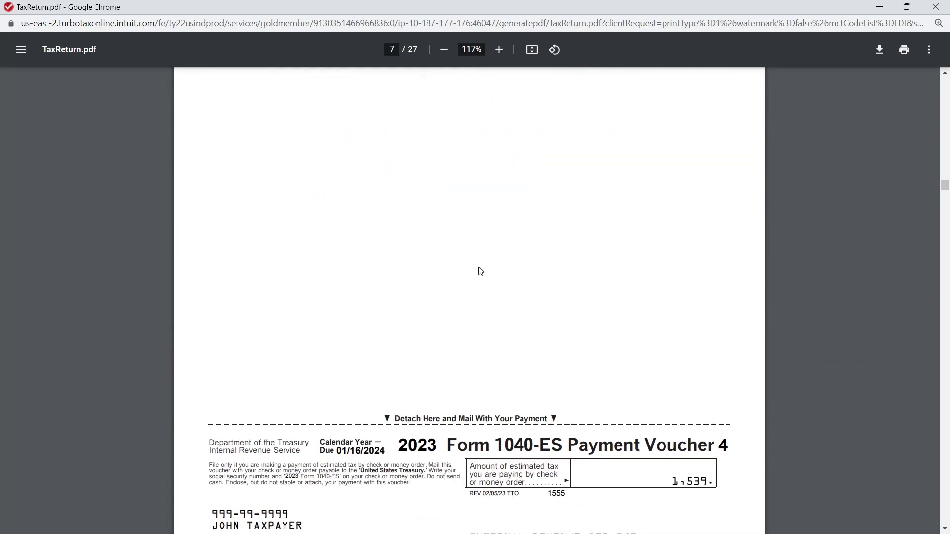
scroll(484, 262, "down", 20)
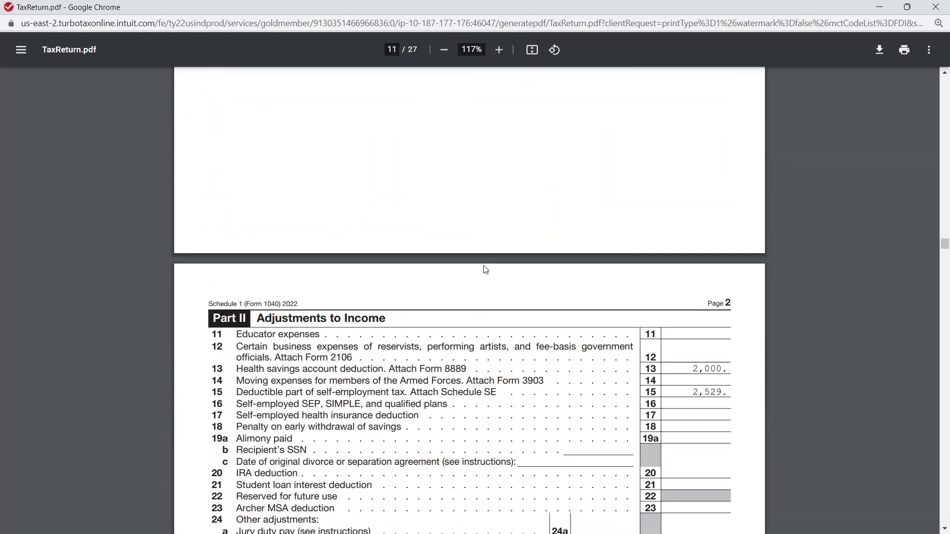
scroll(484, 267, "down", 20)
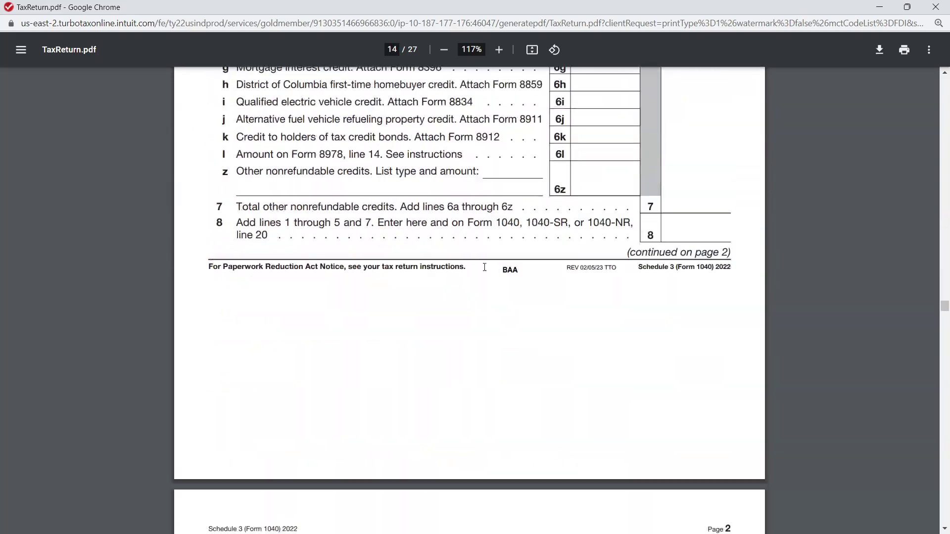
scroll(484, 267, "down", 20)
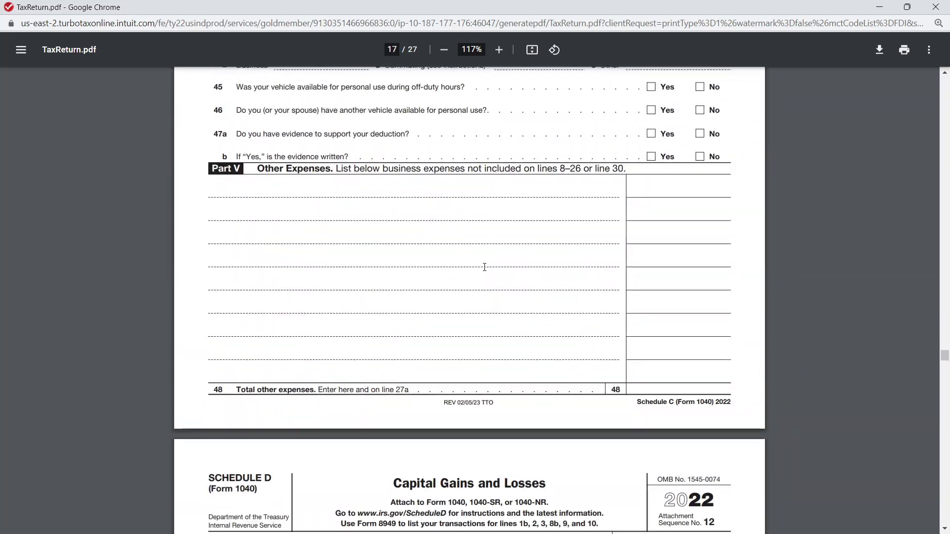
scroll(484, 267, "down", 20)
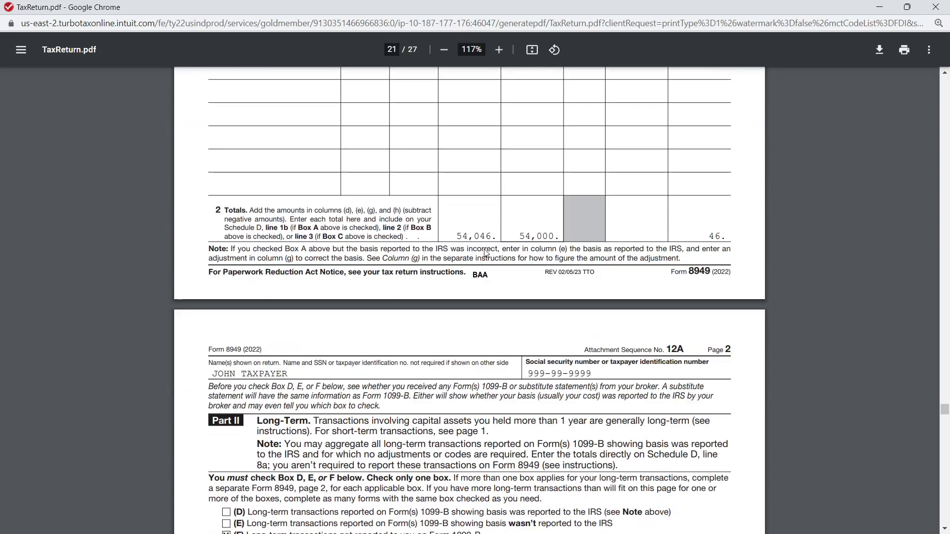
scroll(488, 255, "down", 10)
scroll(487, 255, "up", 3)
scroll(487, 255, "down", 1)
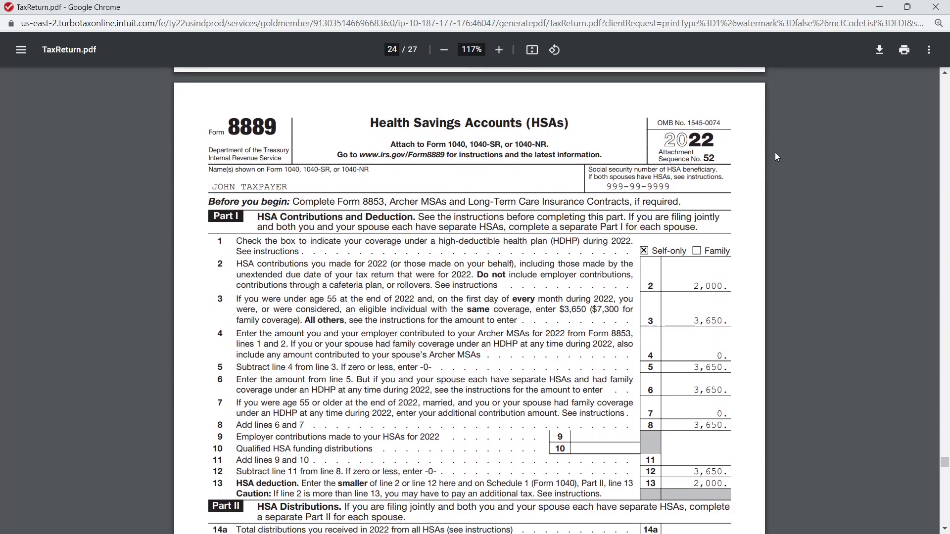
Examine the contribution, deduction and distribution lines of Form 8889
scroll(793, 295, "down", 3)
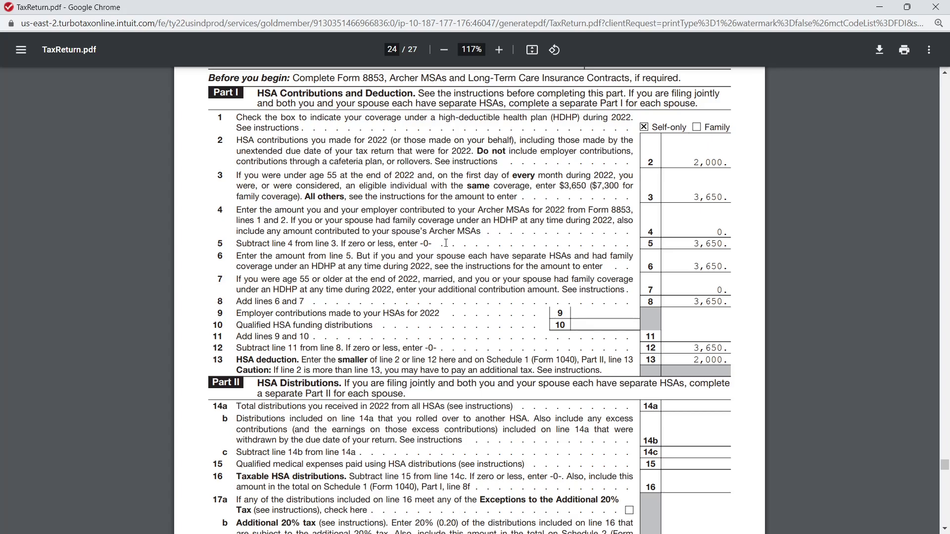
scroll(446, 243, "down", 3)
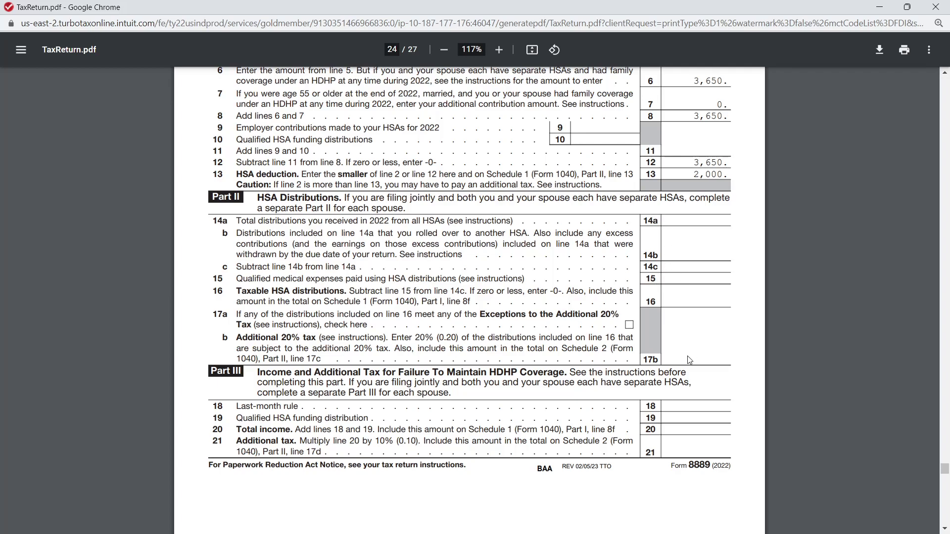
scroll(690, 359, "up", 5)
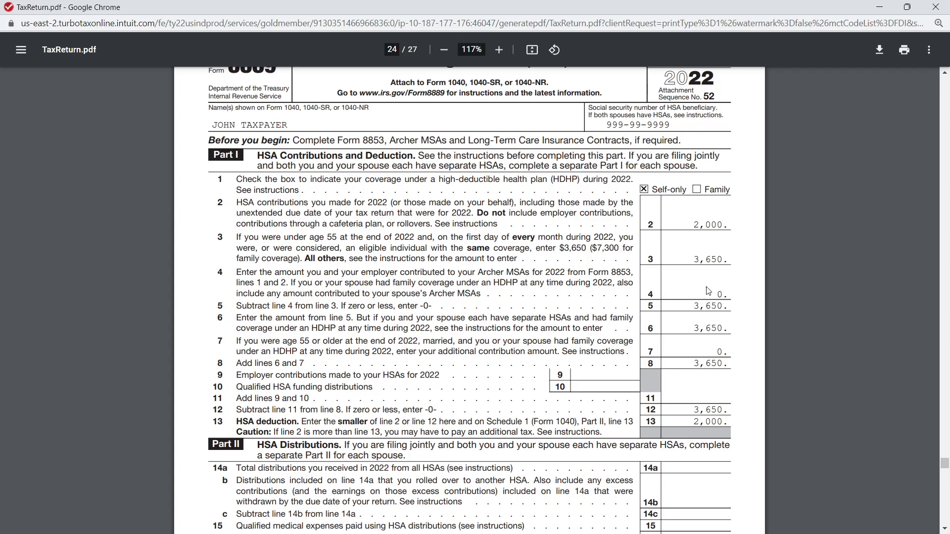
scroll(792, 278, "down", 1)
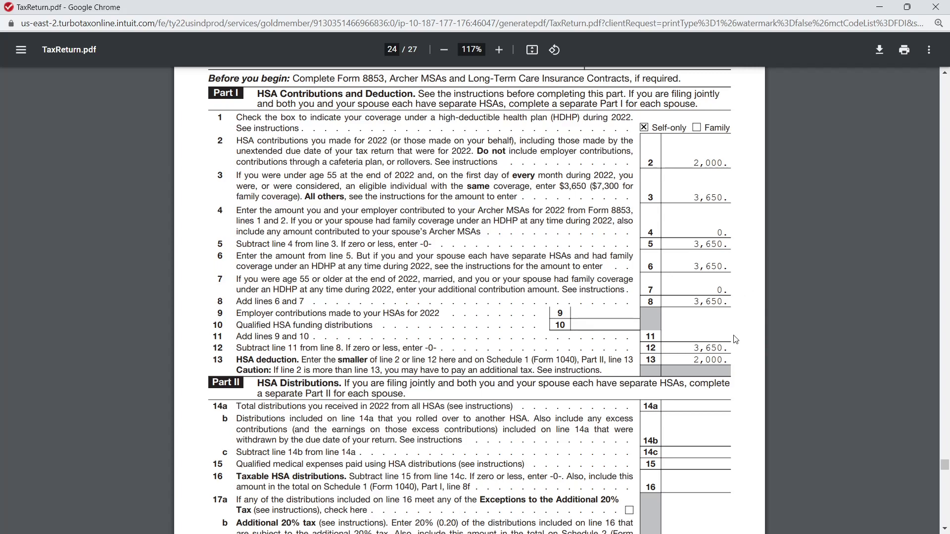
scroll(730, 334, "down", 1)
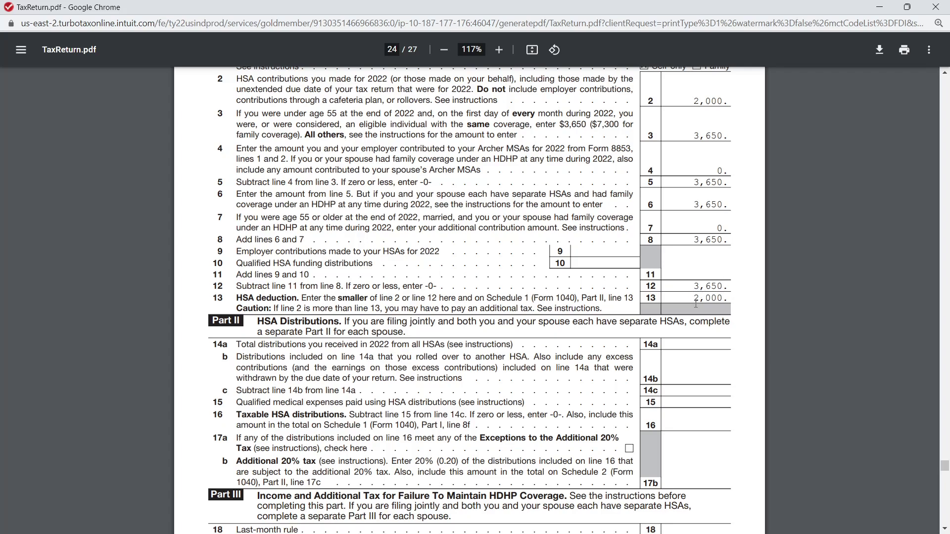
Find Schedule 1, Part II, Adjustments to Income, in the tax return PDF and examine the health savings account deduction on line 13
scroll(716, 298, "up", 20)
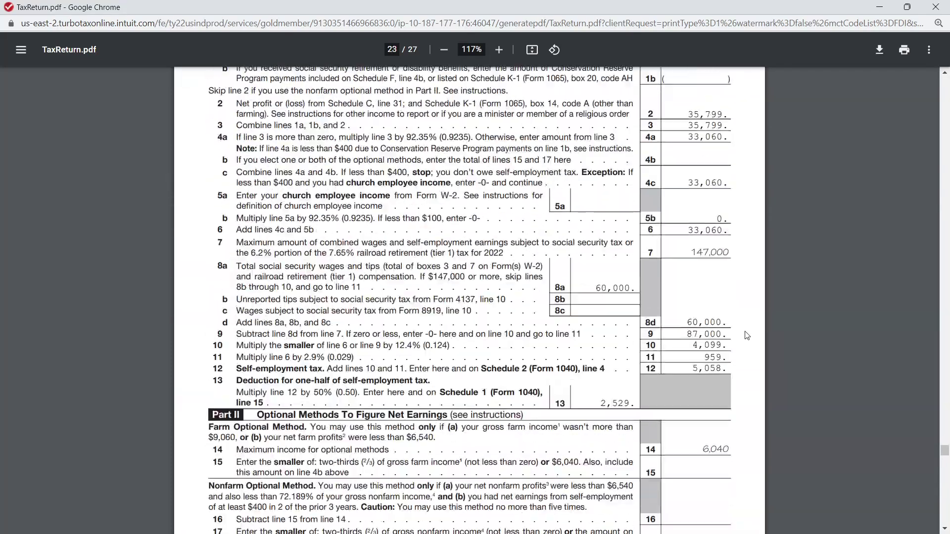
scroll(733, 323, "up", 20)
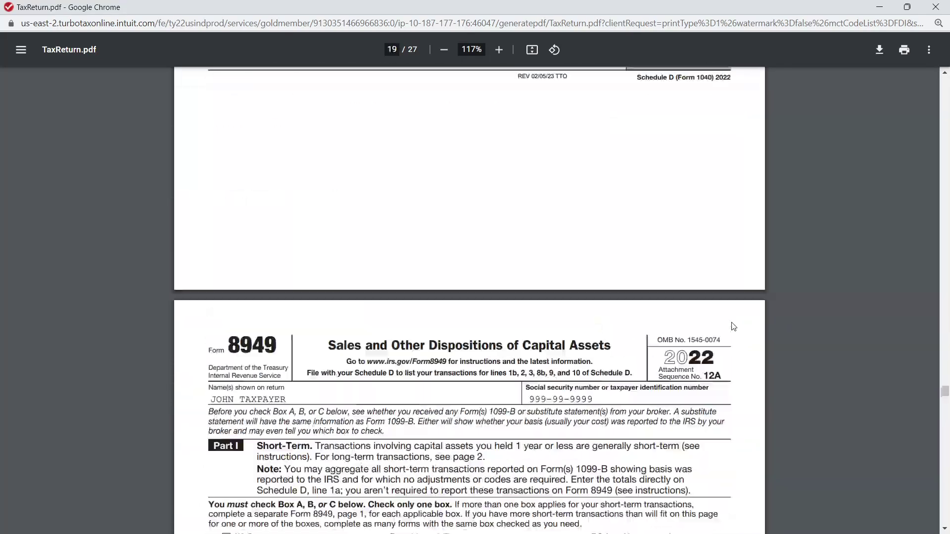
scroll(720, 323, "up", 20)
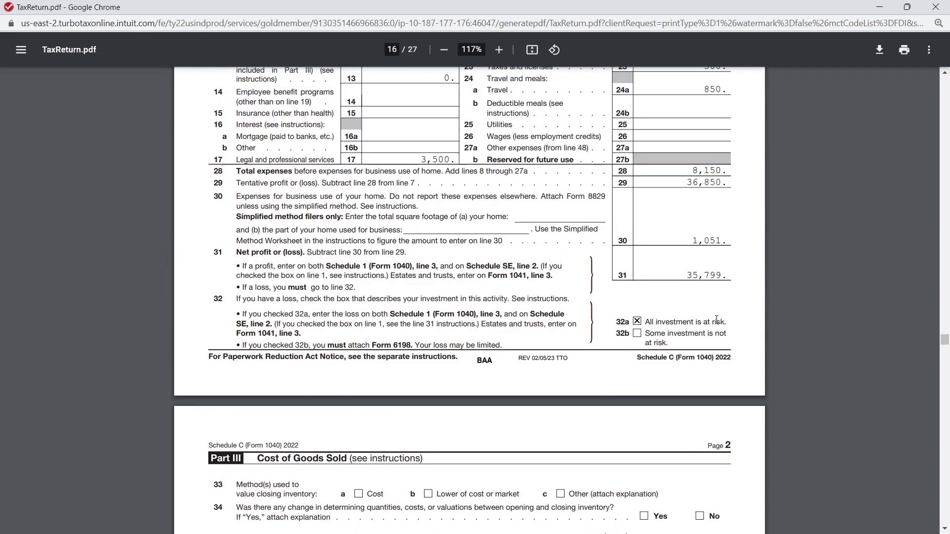
scroll(716, 319, "up", 20)
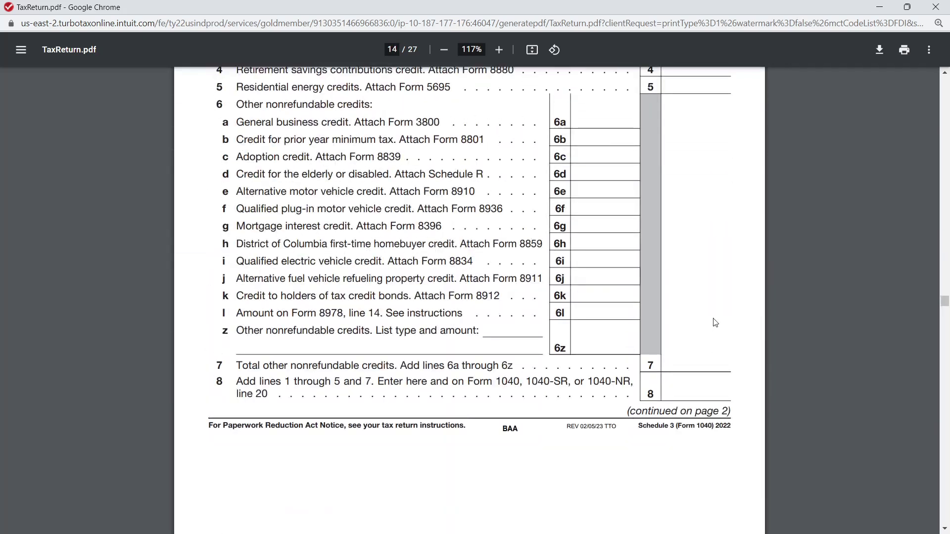
scroll(712, 322, "up", 20)
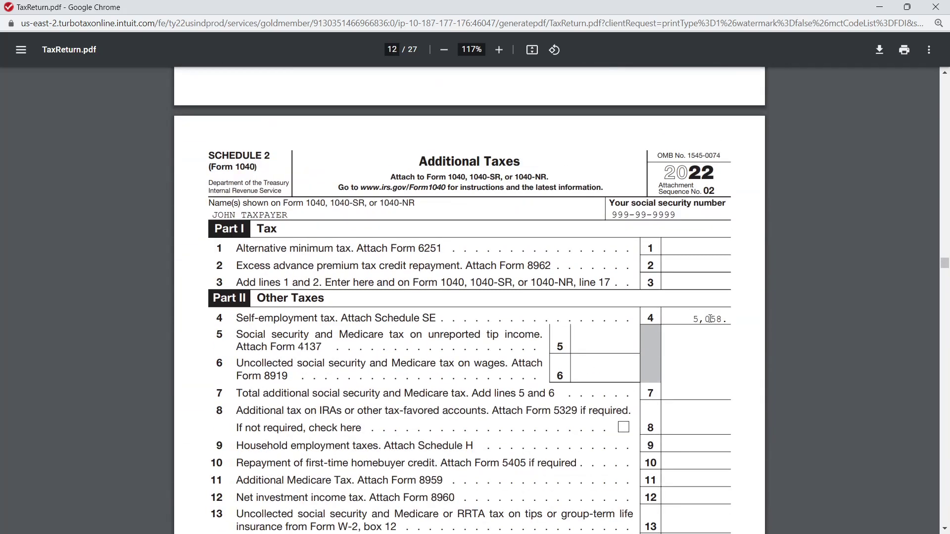
scroll(710, 320, "up", 15)
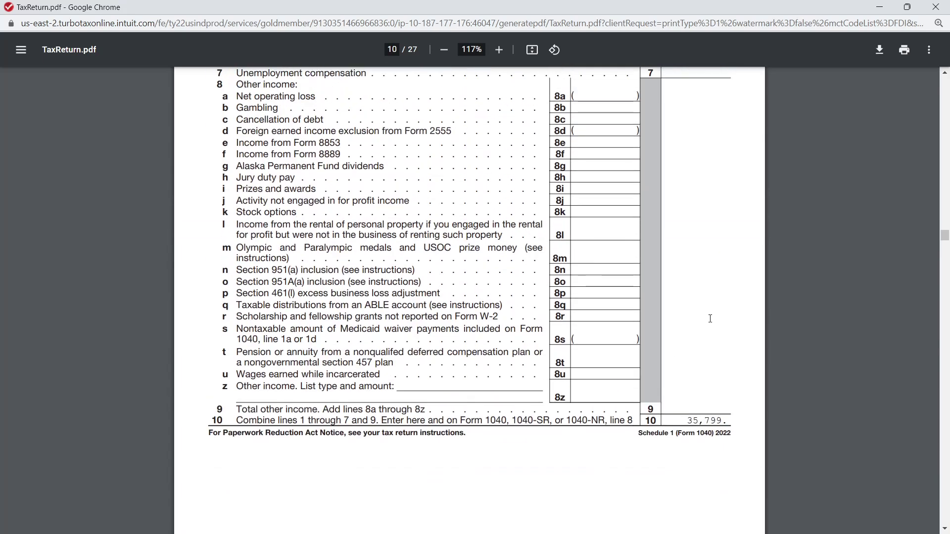
scroll(405, 239, "down", 1)
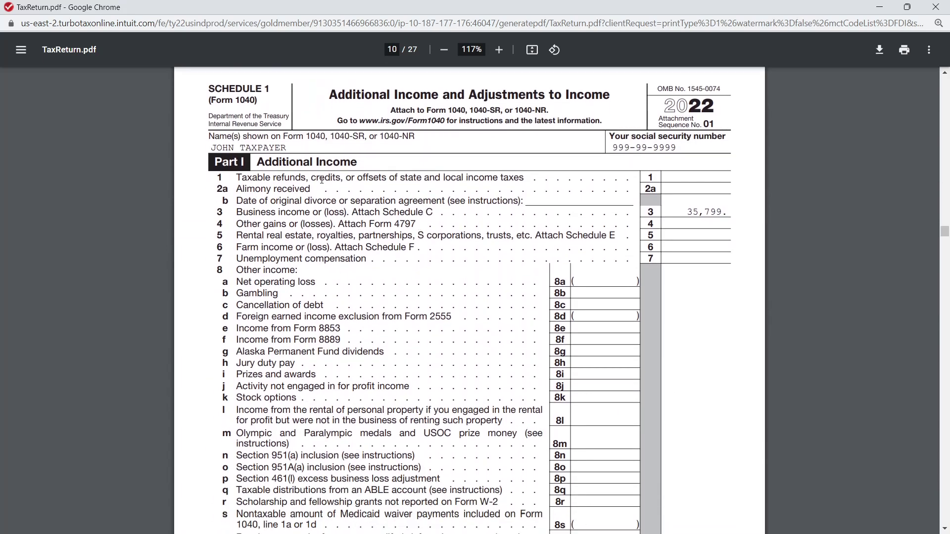
scroll(552, 206, "down", 9)
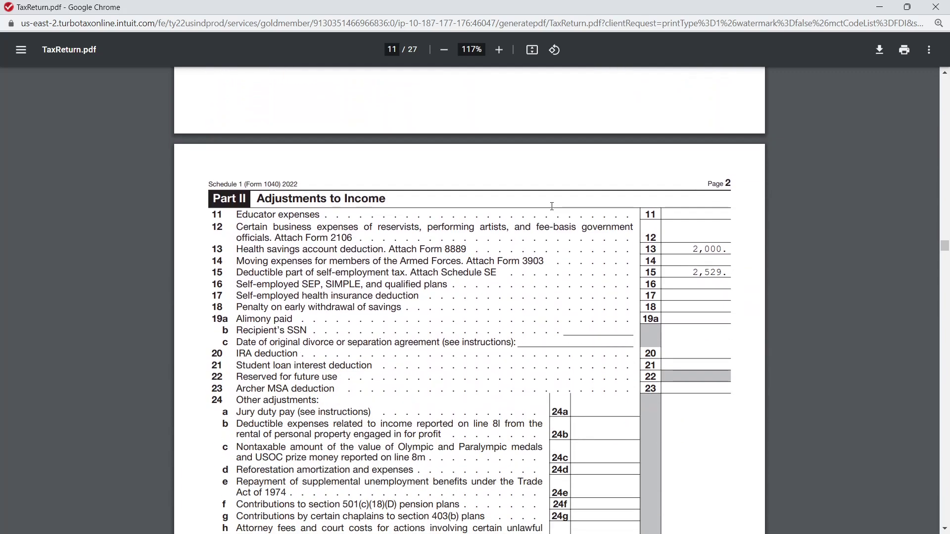
scroll(552, 205, "down", 1)
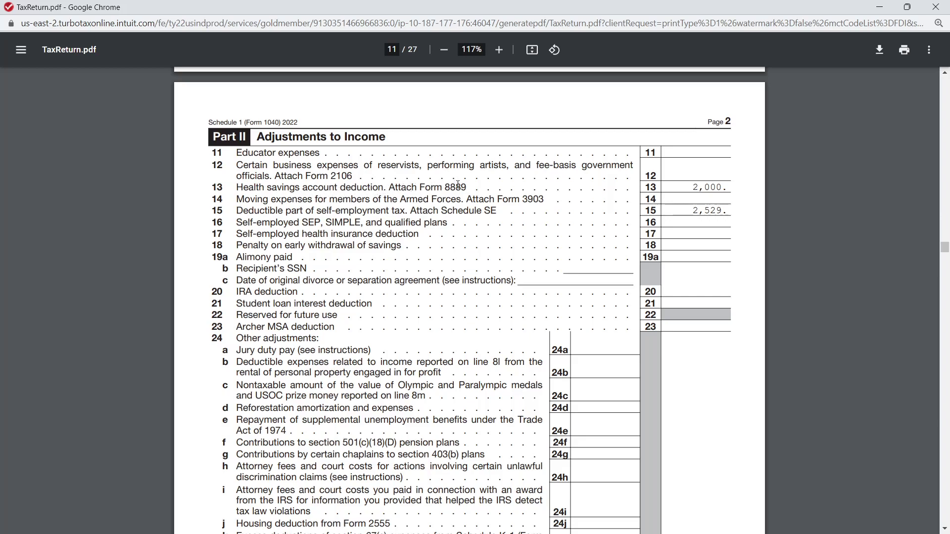
scroll(746, 415, "down", 1)
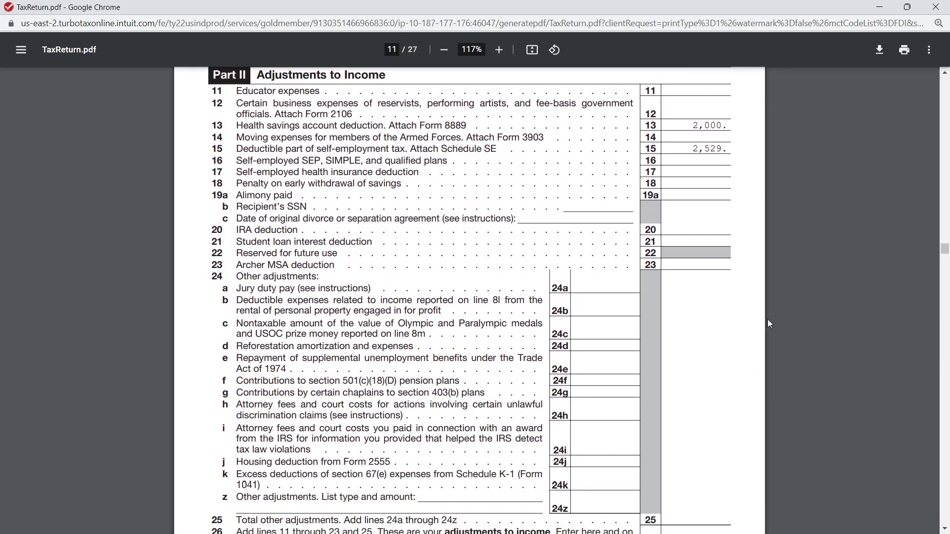
Return to the first page of Form 1040 and check the adjustments to income from Schedule 1 on line 10
scroll(776, 335, "up", 6)
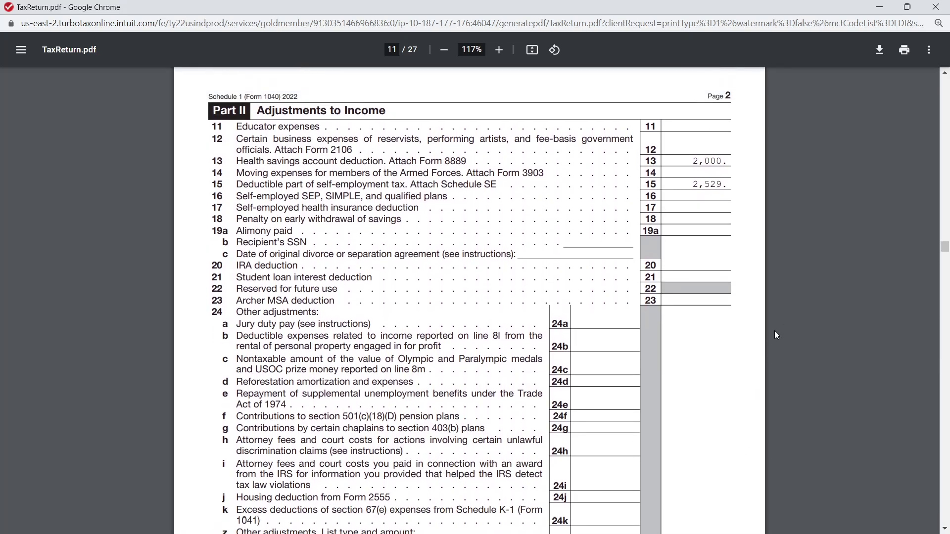
scroll(775, 335, "up", 3)
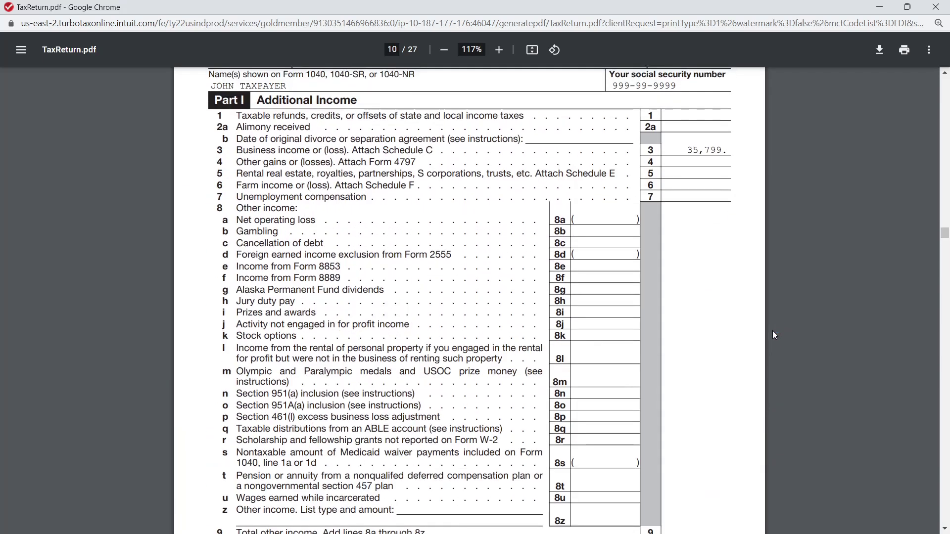
scroll(775, 335, "up", 12)
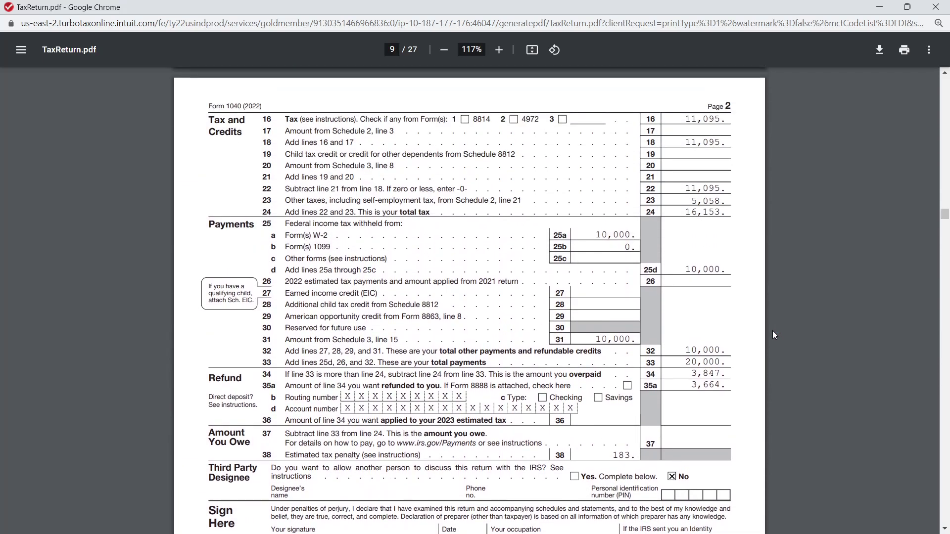
scroll(774, 335, "up", 6)
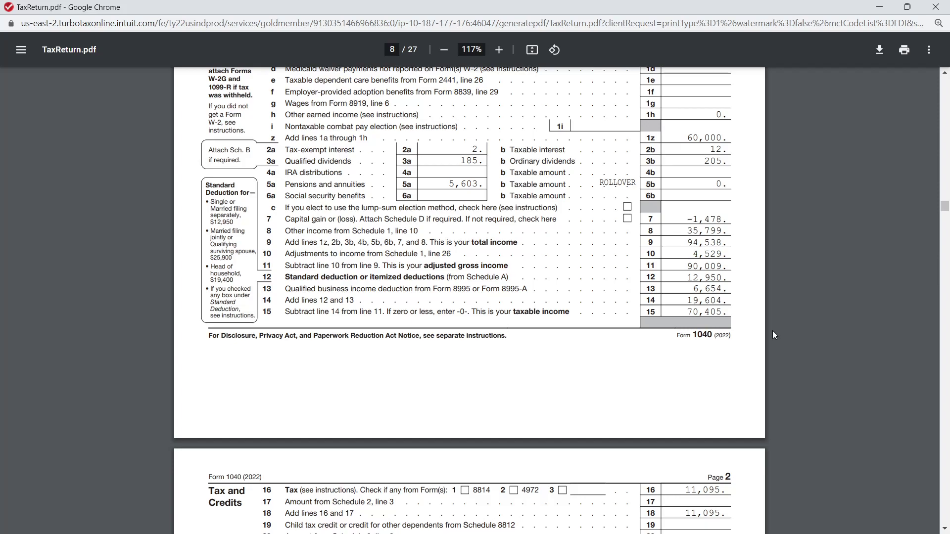